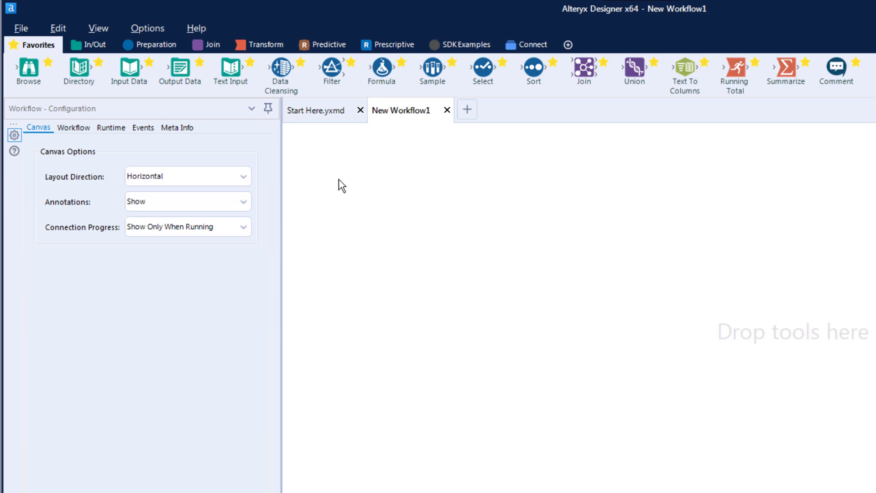
- Look through the tools in the In/Out, Preparation, Join and Transform categories
click(91, 46)
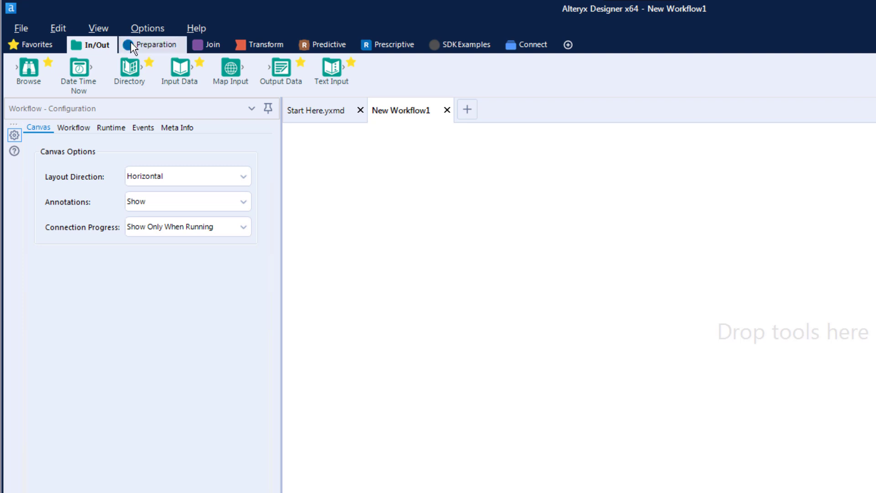
click(157, 48)
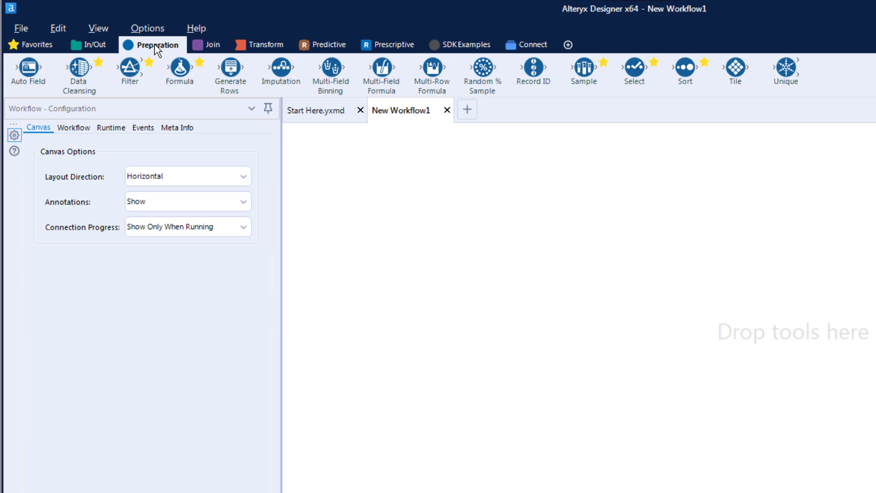
click(212, 46)
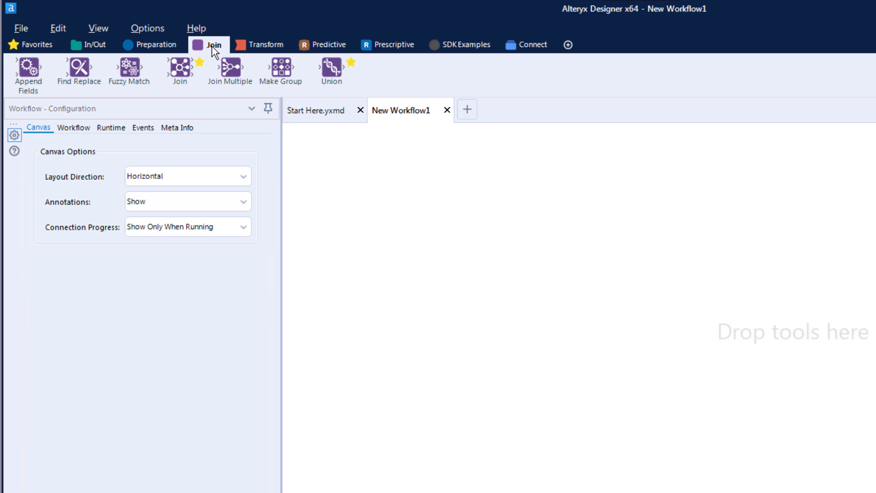
click(263, 46)
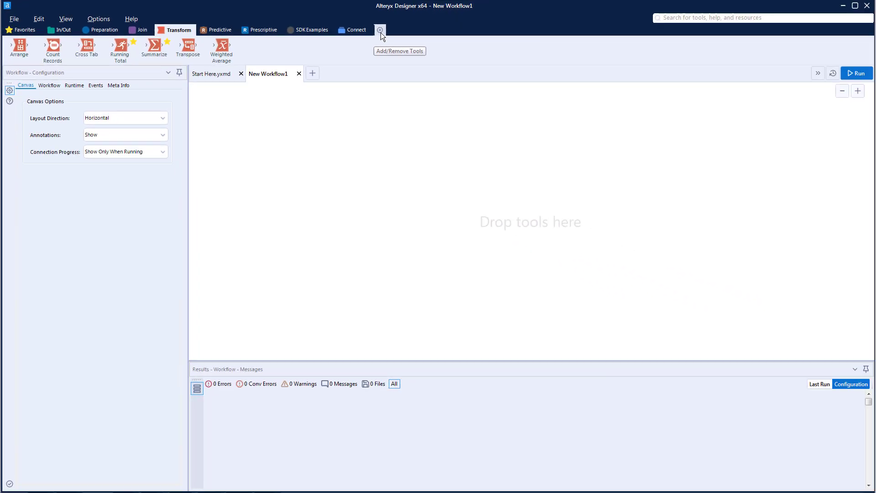
- Add the Reporting, Spatial and Developer categories to the tool palette
click(381, 31)
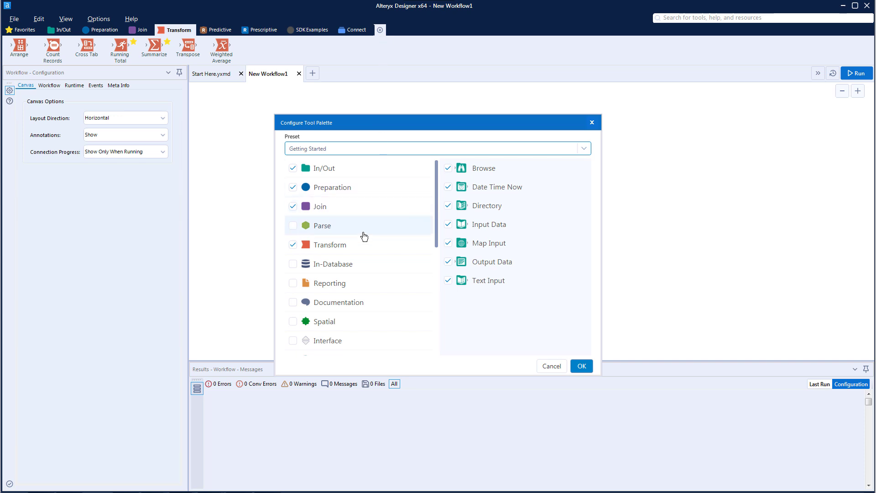
click(314, 285)
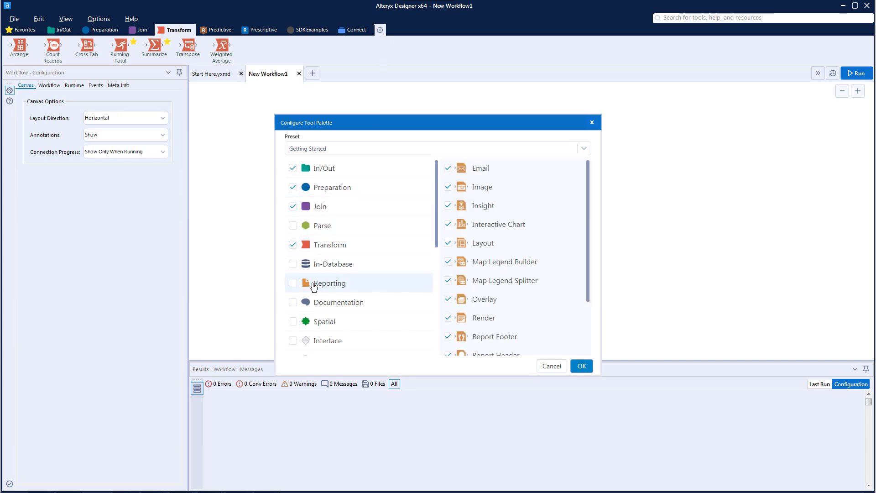
scroll(591, 229, down, 1)
scroll(592, 235, up, 1)
click(293, 283)
scroll(434, 230, down, 1)
click(293, 266)
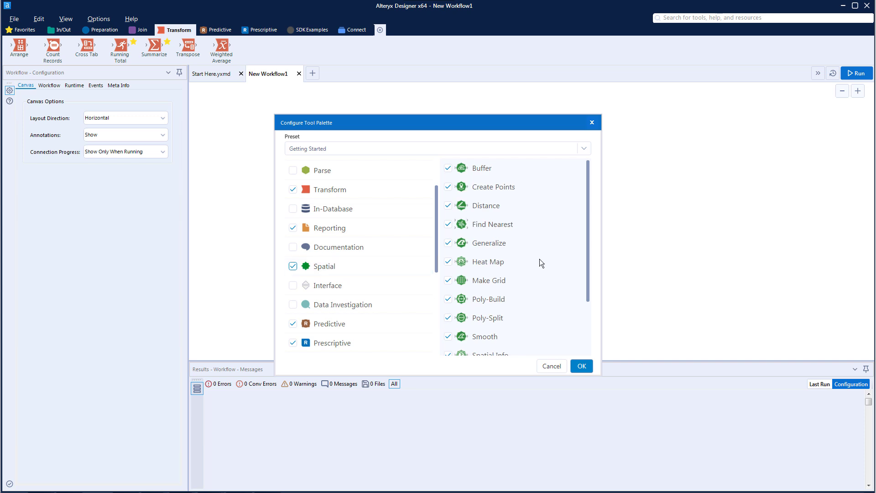
drag(587, 249, 587, 313)
scroll(349, 280, down, 3)
click(293, 283)
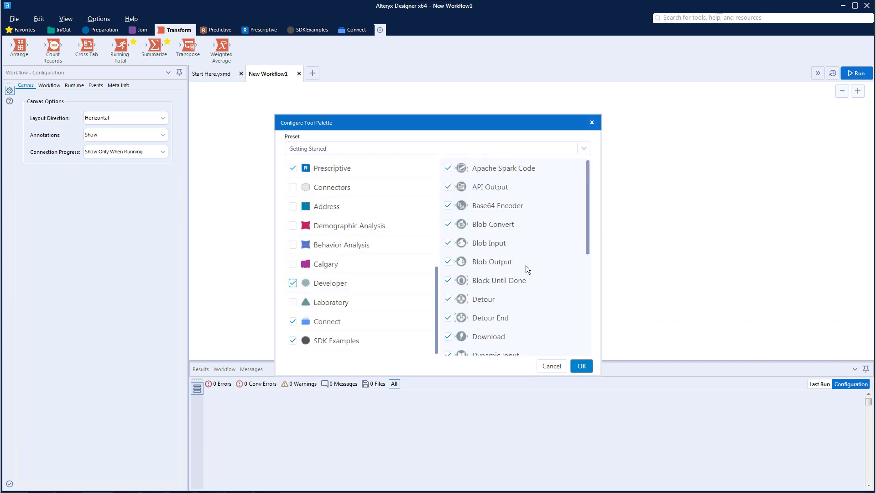
drag(589, 229, 595, 348)
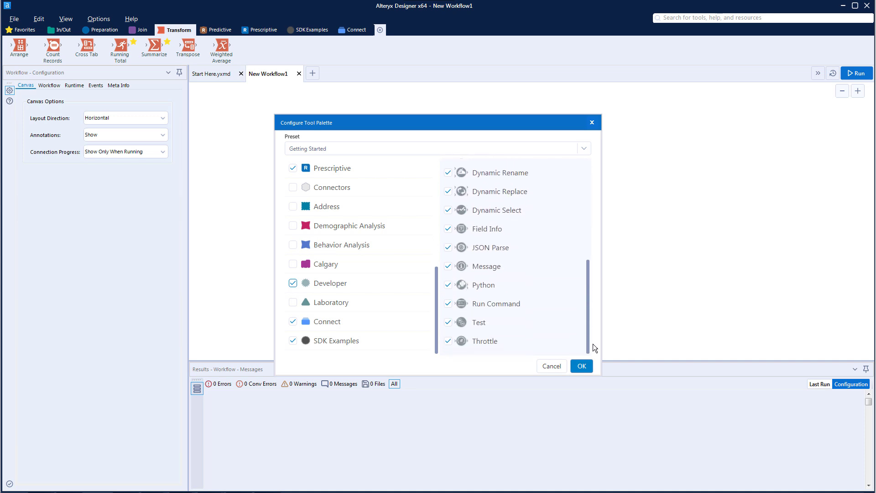
click(581, 366)
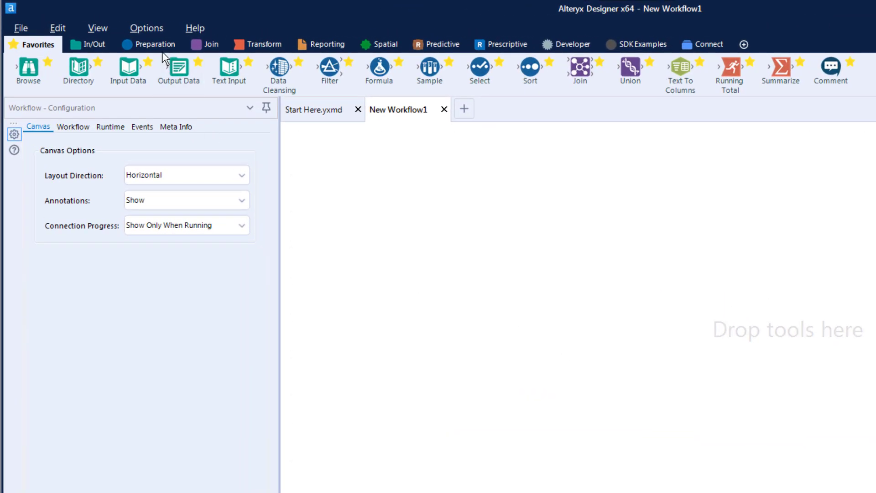
- Mark the Multi-Field Formula tool from the Preparation category as a favorite and show the Favorites category
click(158, 46)
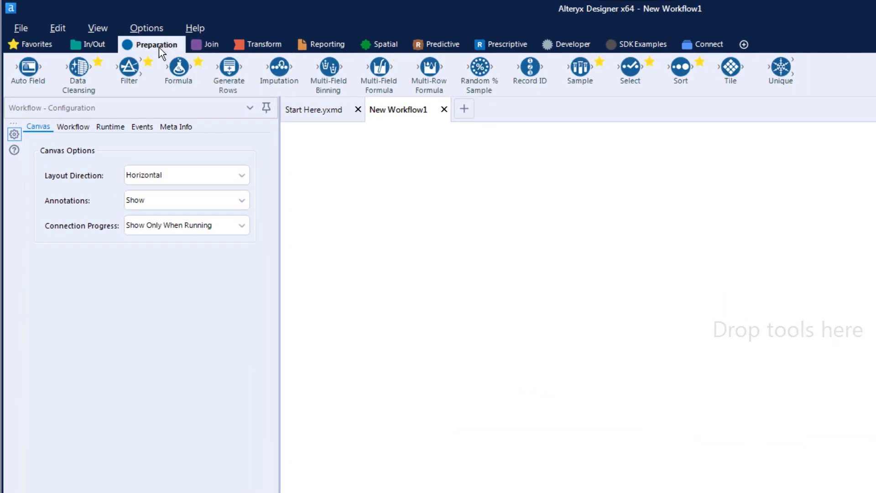
drag(380, 71, 383, 76)
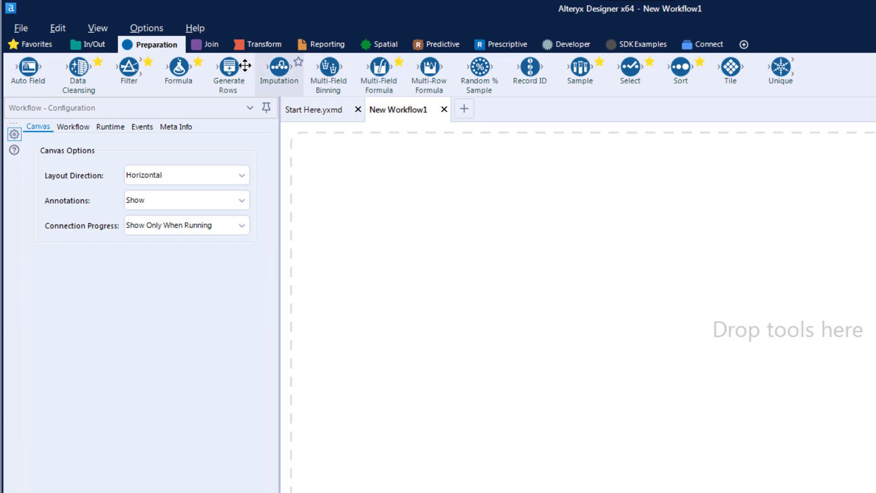
click(36, 44)
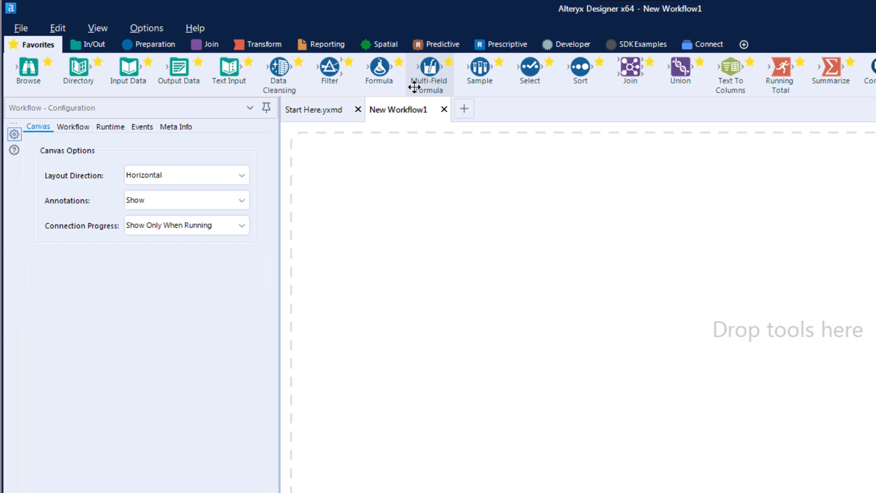
- Open the example workflow of the Filter tool from the Preparation category and look through its sample filters
click(95, 45)
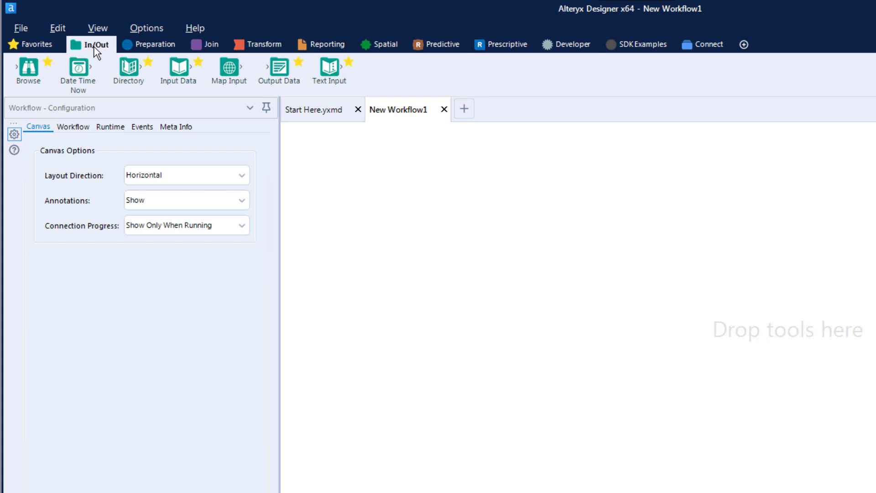
click(155, 45)
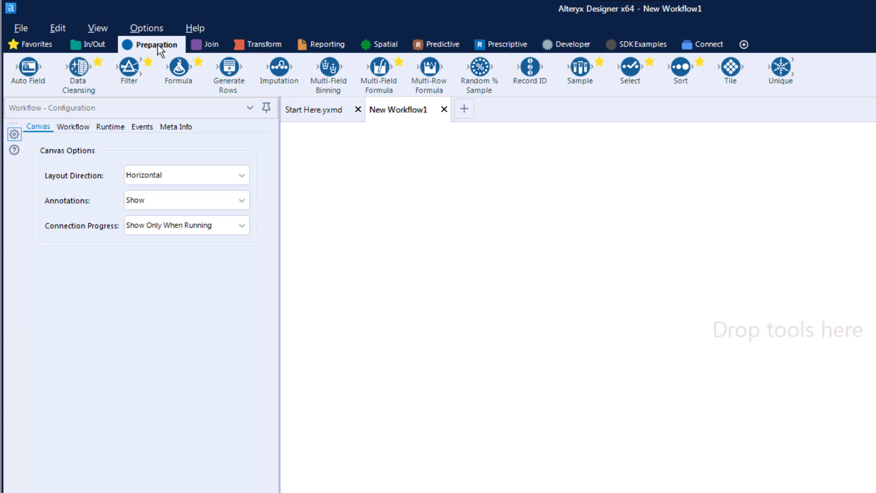
drag(129, 68, 130, 70)
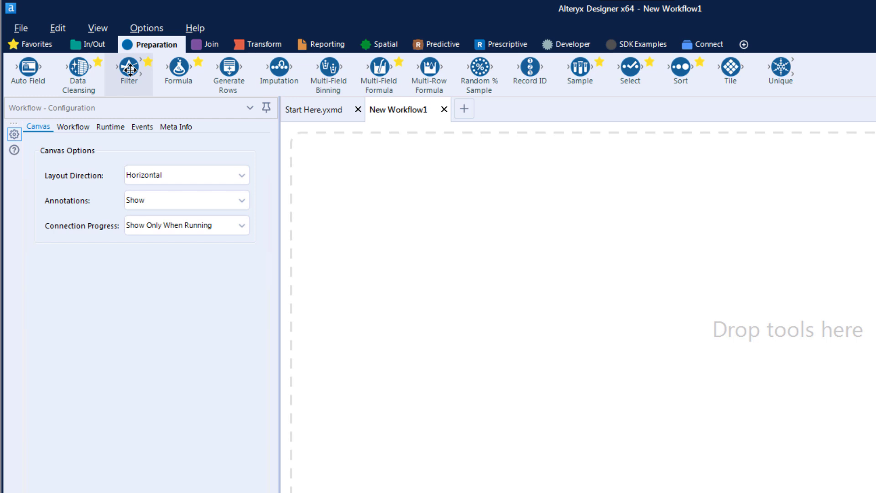
click(130, 69)
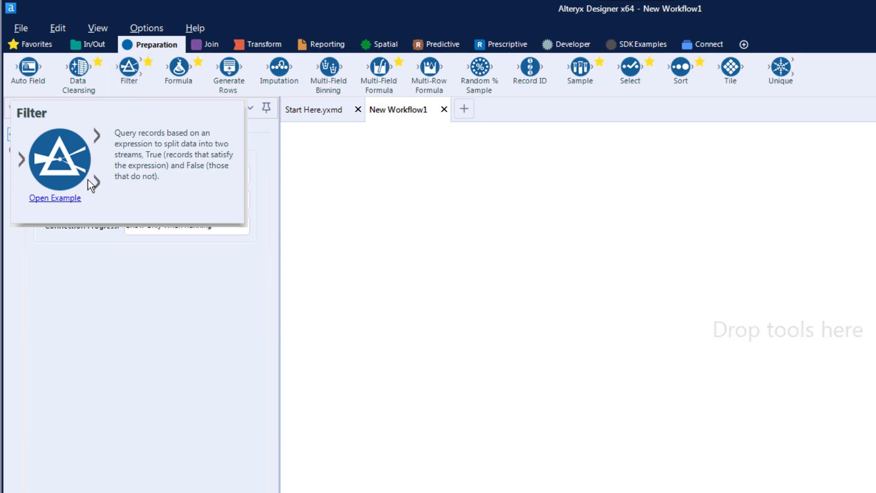
click(53, 199)
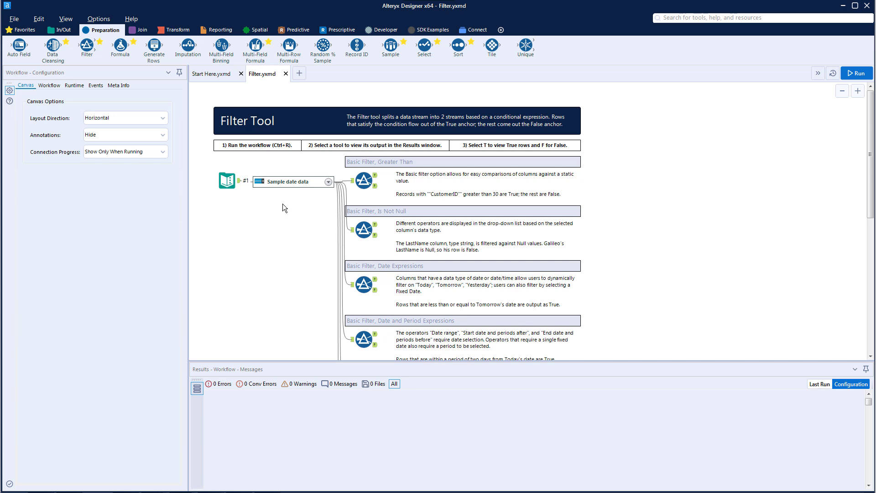
scroll(283, 203, down, 2)
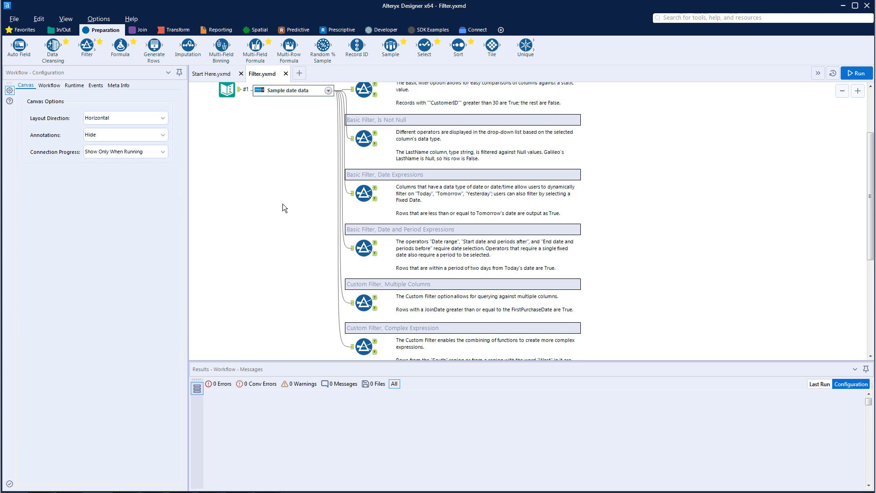
scroll(282, 203, up, 2)
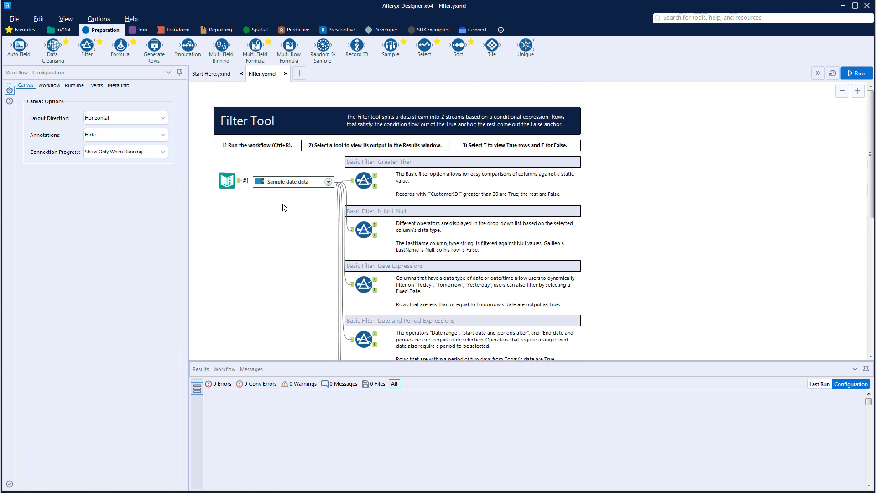
- Create a new blank workflow, and consult the online help page of the Filter tool before returning to Alteryx Designer
click(299, 74)
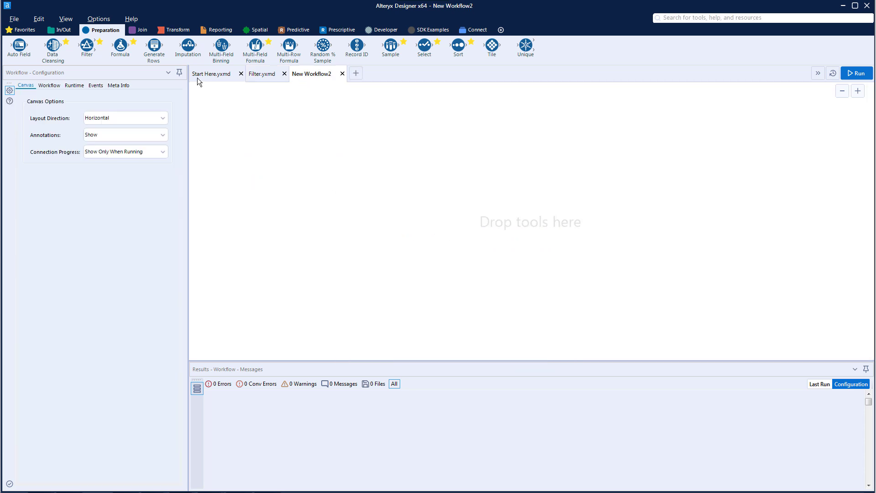
right_click(86, 45)
click(121, 54)
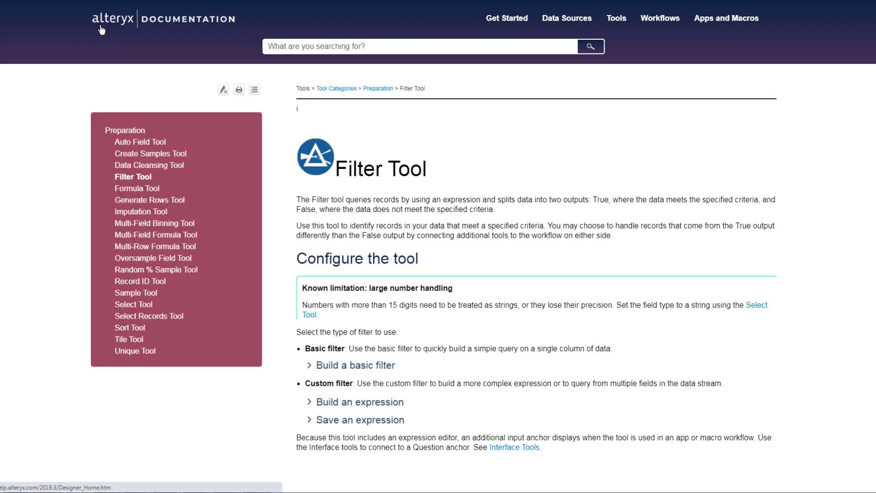
scroll(280, 224, down, 1)
scroll(281, 223, up, 1)
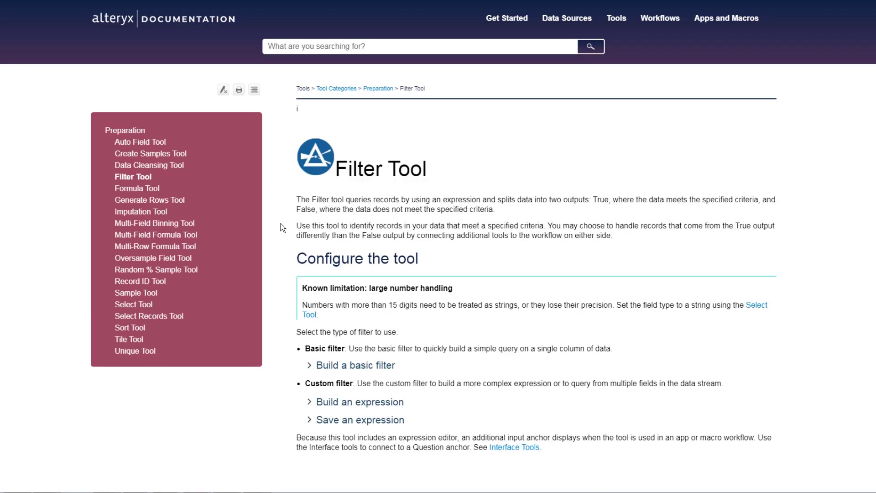
click(256, 480)
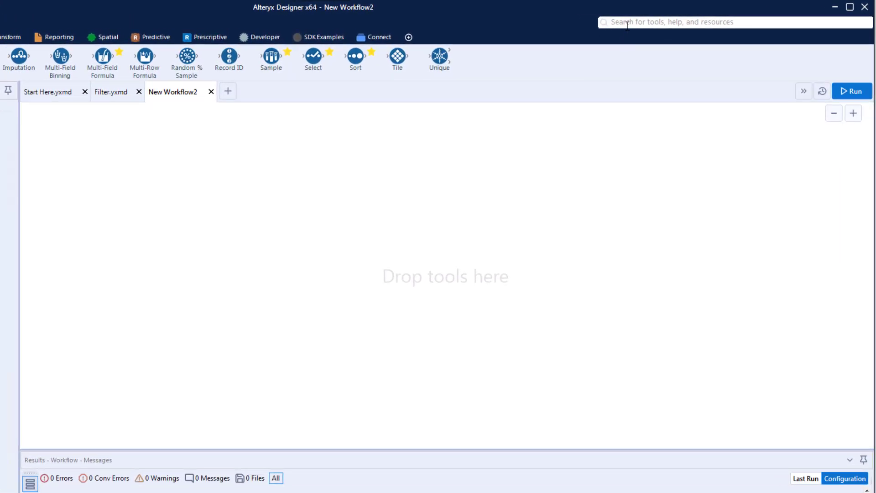
- Search the tools, help and resources for "filter data" and close the results list
click(628, 23)
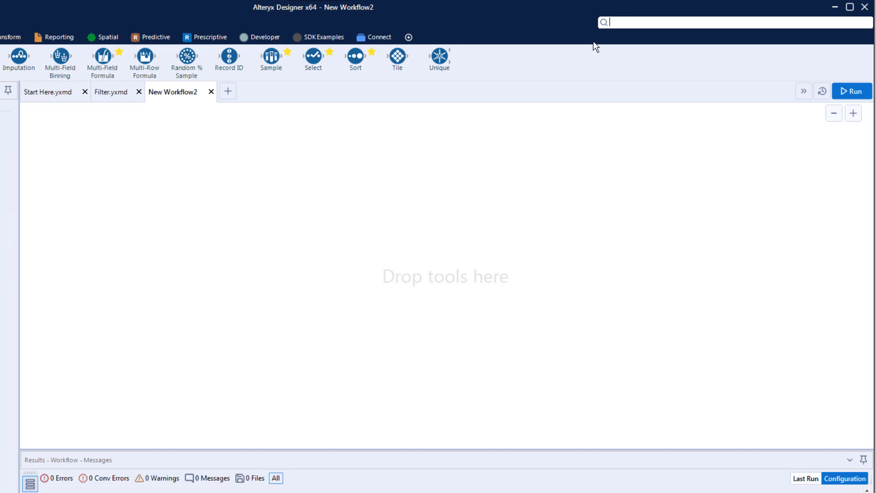
text(filter data)
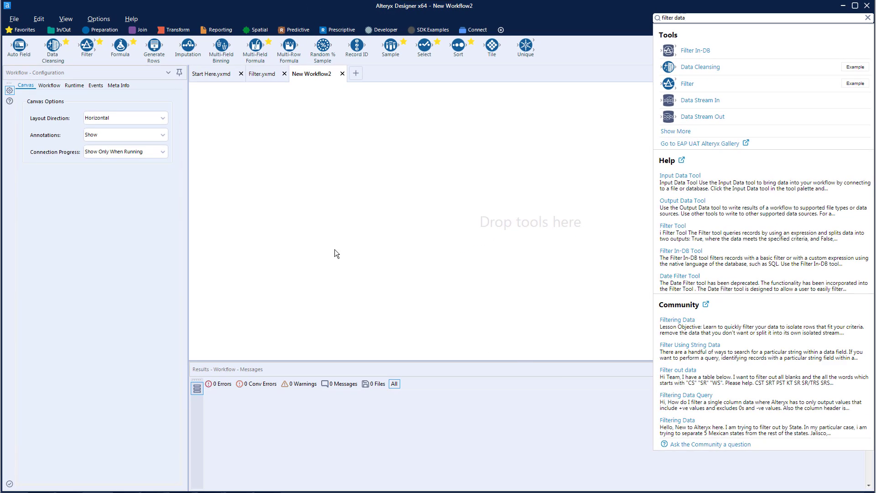
click(255, 165)
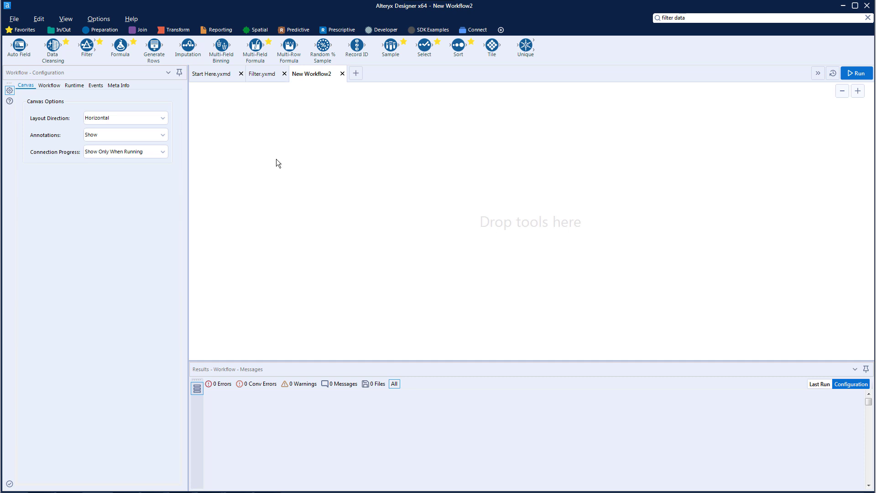
- Place an Input Data tool on the canvas and connect it to the spotify_dataset Excel worksheet in the Training Datasets folder
click(63, 29)
drag(122, 47, 283, 140)
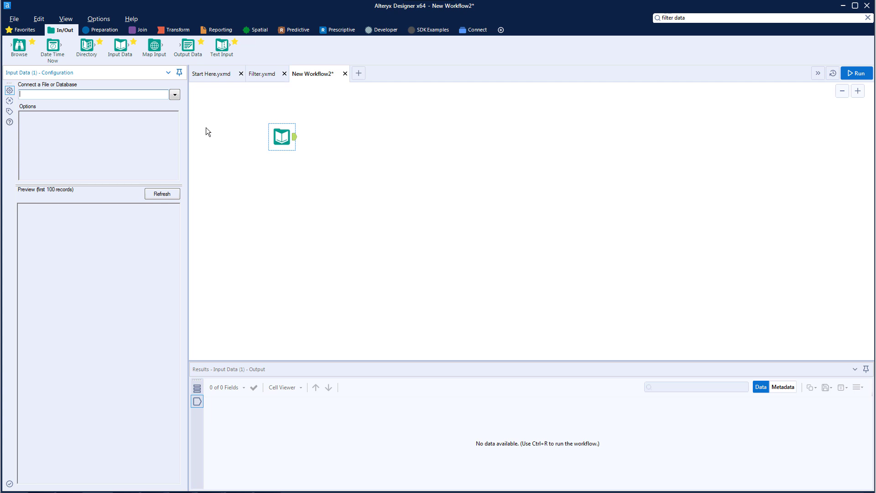
click(175, 95)
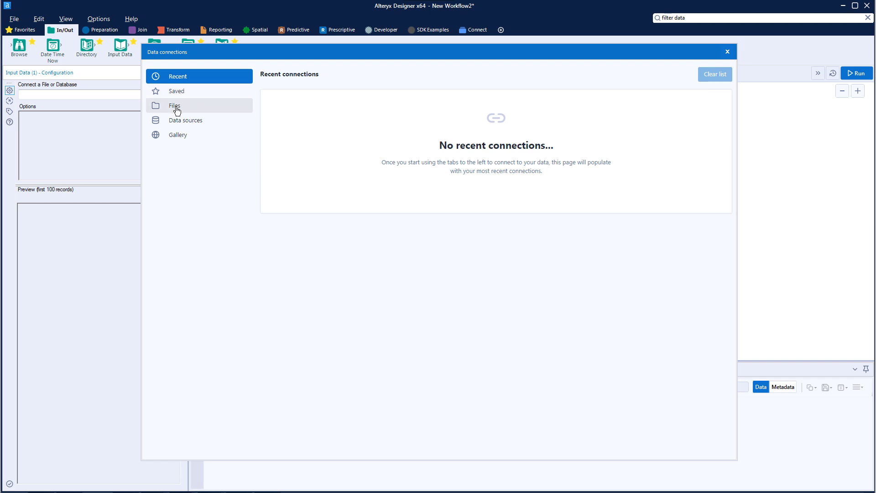
click(176, 108)
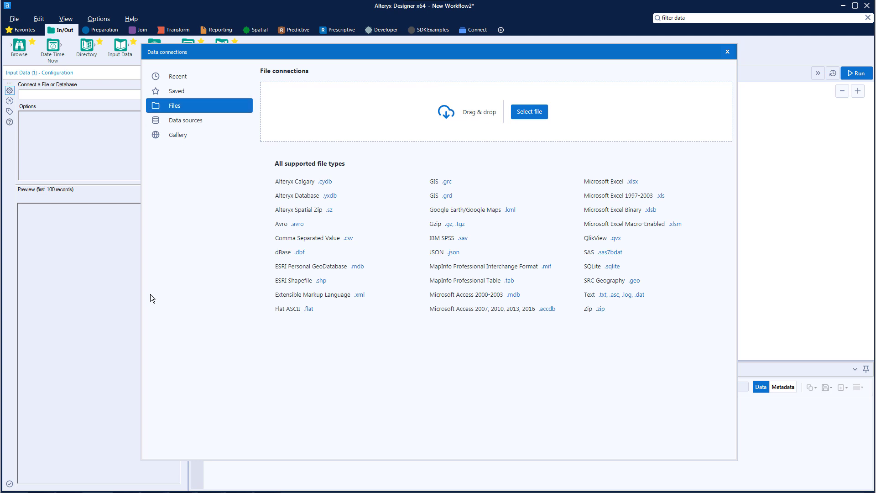
click(92, 491)
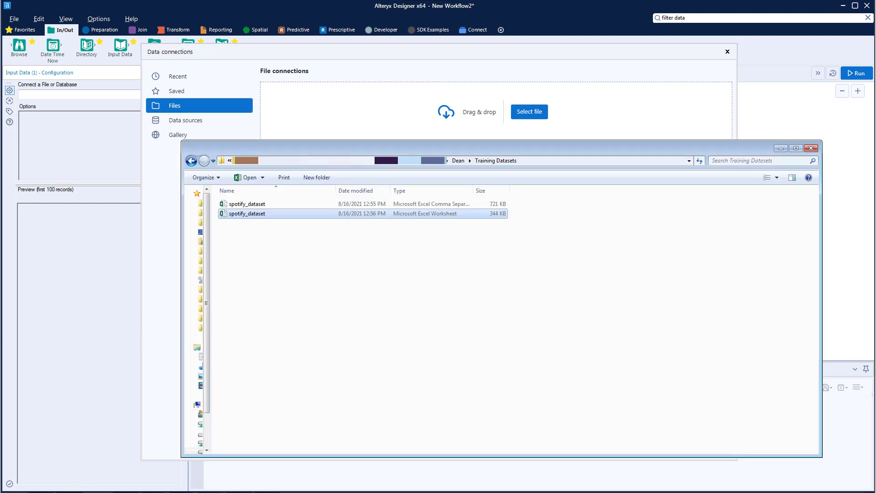
drag(258, 214, 361, 119)
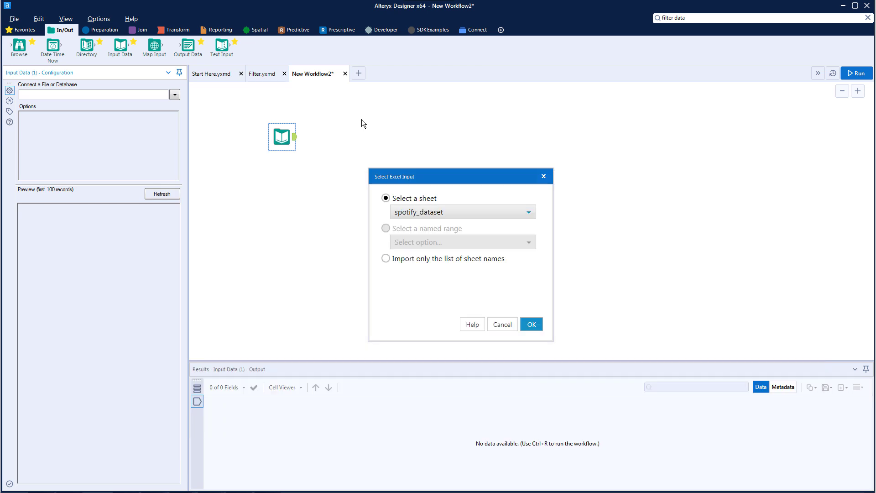
- Select the spotify_dataset sheet as the Excel input and confirm the import
click(451, 213)
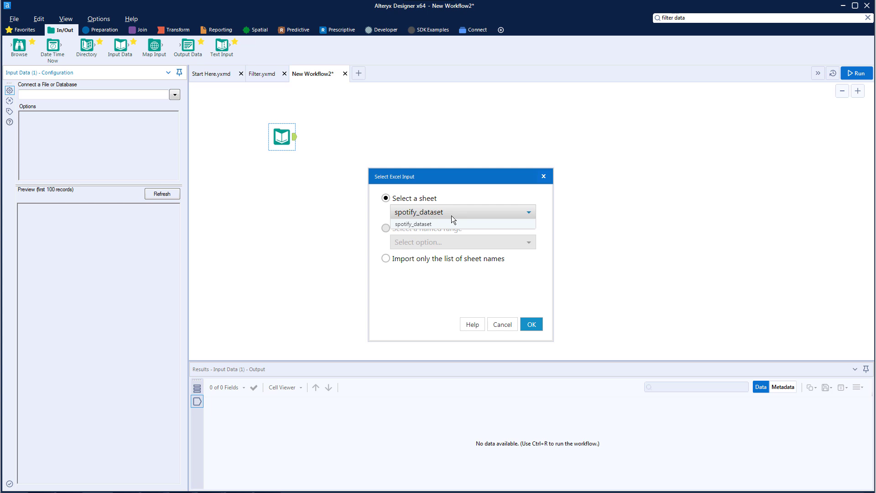
click(452, 225)
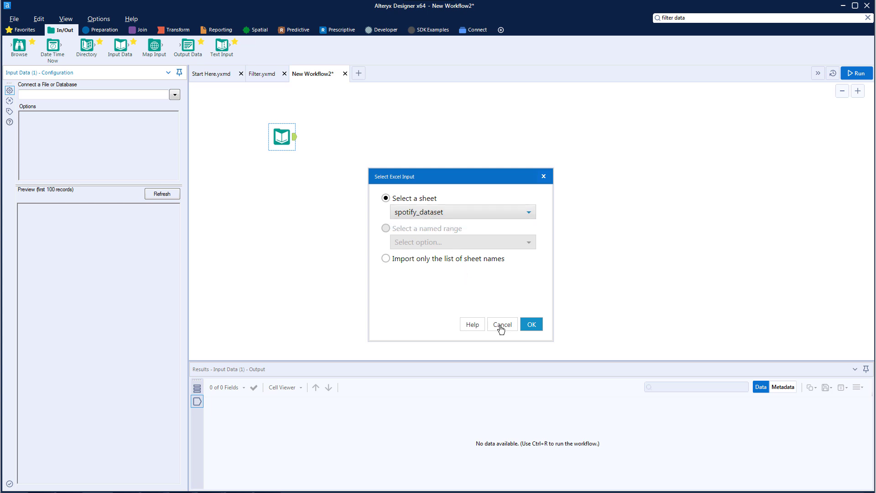
click(533, 329)
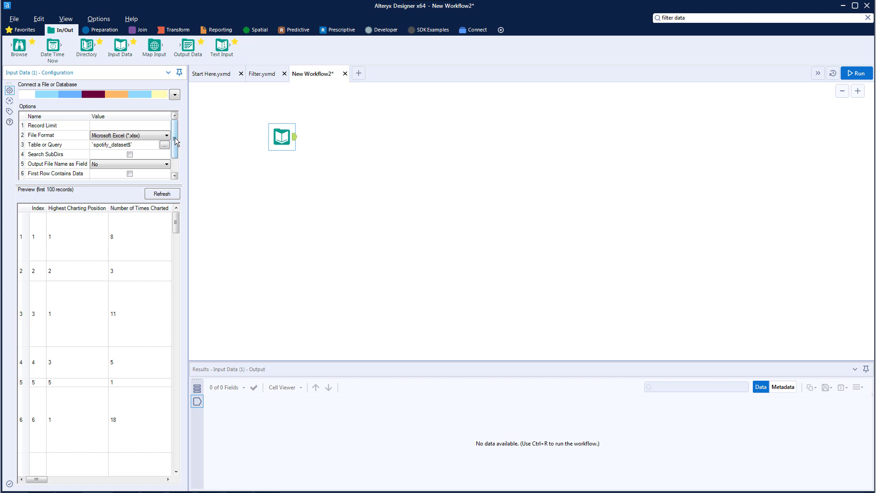
- Review the Input Data tool's import options and its preview of the Spotify records
drag(174, 138, 174, 149)
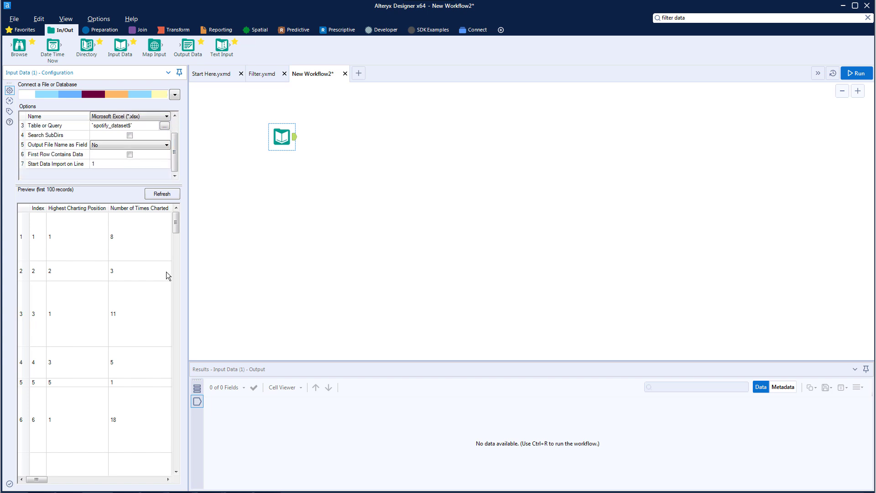
mouse_move(177, 227)
mouse_down()
mouse_move(179, 307)
mouse_move(179, 218)
mouse_up()
mouse_move(37, 479)
mouse_down()
mouse_move(141, 479)
mouse_move(30, 482)
mouse_up()
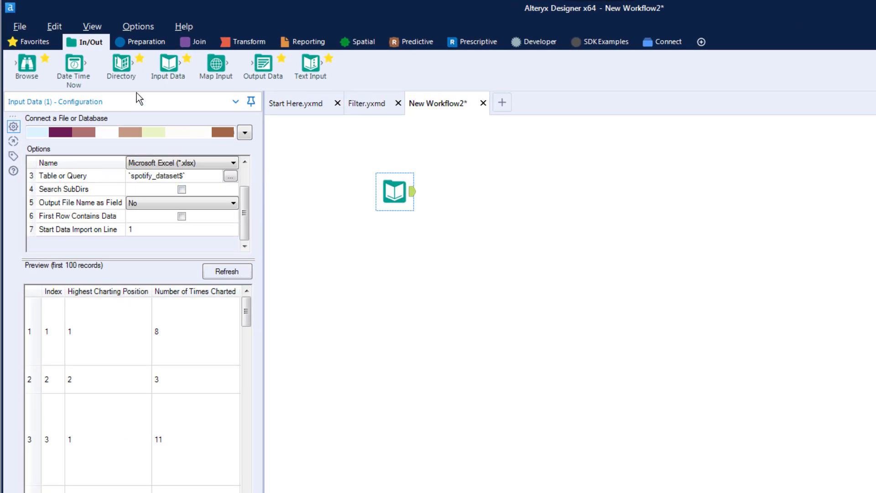
- Place a Select tool beside the Input Data tool, connect the two and align the Select tool horizontally
click(149, 42)
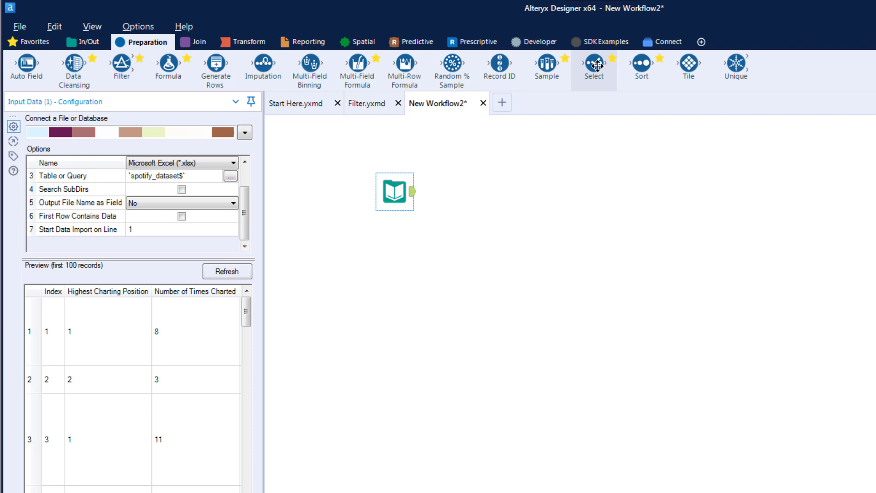
drag(597, 66, 499, 188)
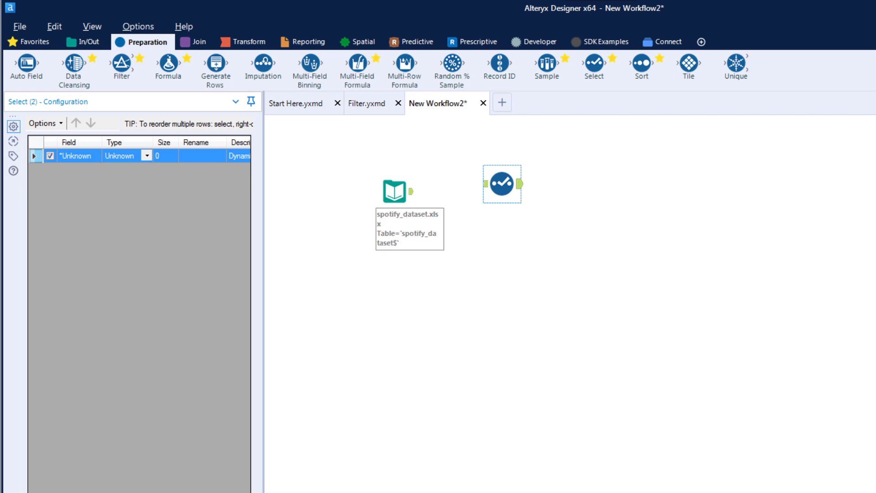
drag(412, 193, 487, 187)
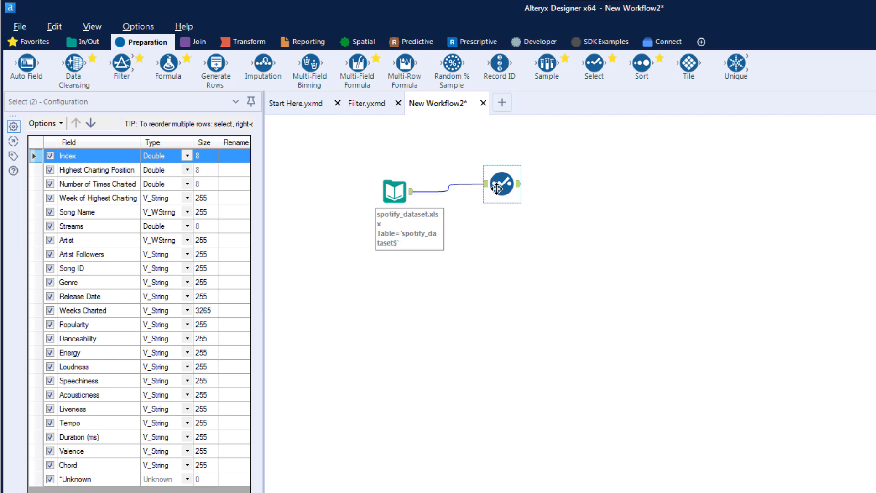
drag(496, 188, 497, 191)
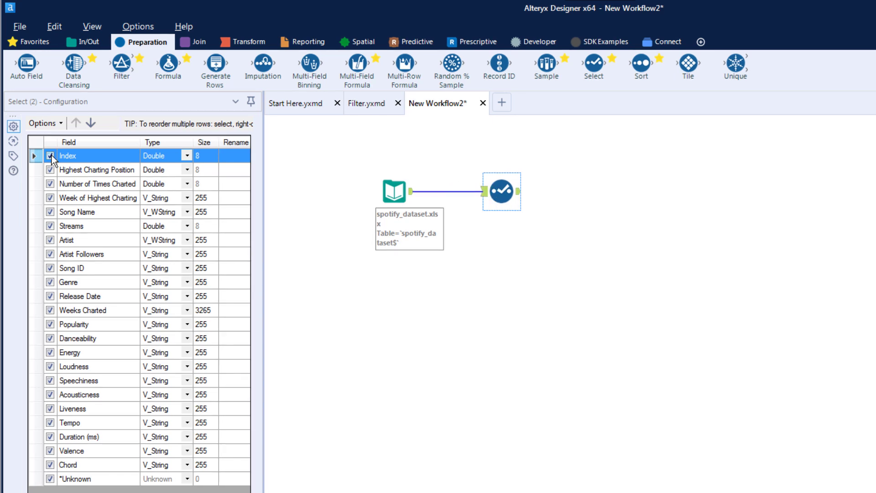
- Exclude every named field in the Select tool except Song Name, Streams, Artist, Artist Followers and Genre, keeping *Unknown included
click(50, 156)
click(50, 169)
click(50, 184)
click(50, 198)
click(50, 268)
click(50, 296)
click(51, 324)
click(51, 338)
click(50, 367)
click(51, 394)
click(50, 409)
click(50, 437)
click(51, 464)
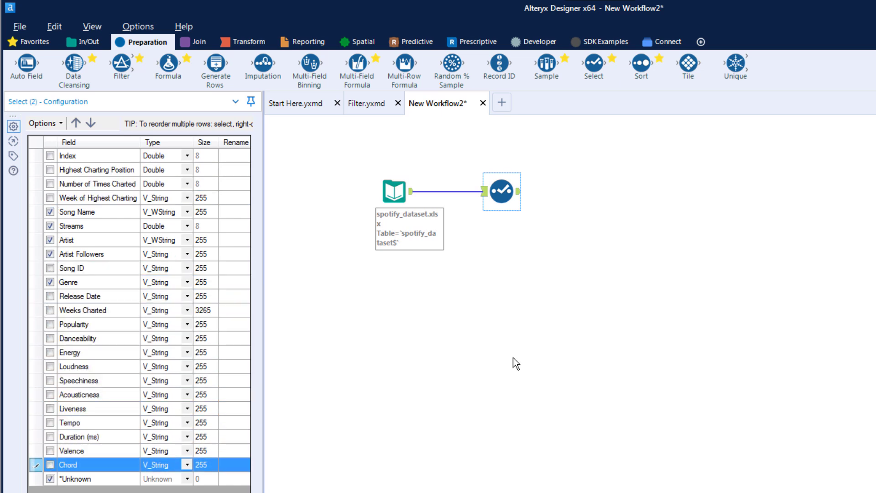
click(540, 244)
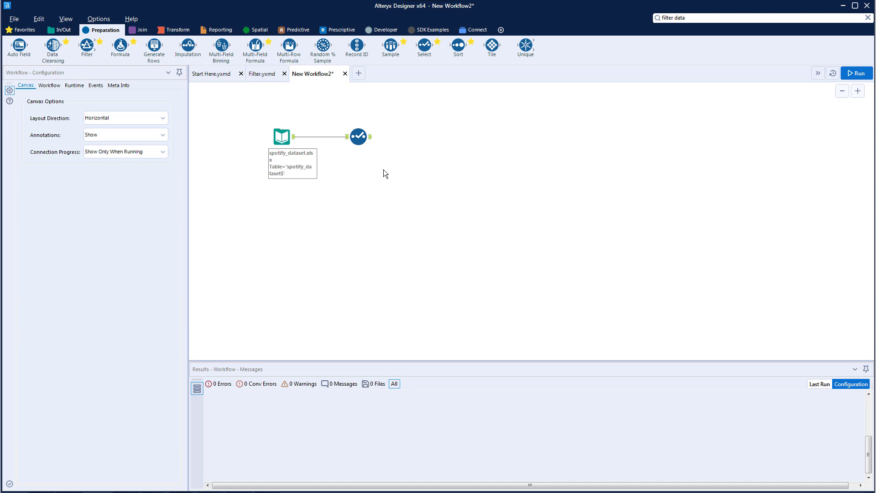
- Add a Browse tool directly after the Select tool
click(363, 136)
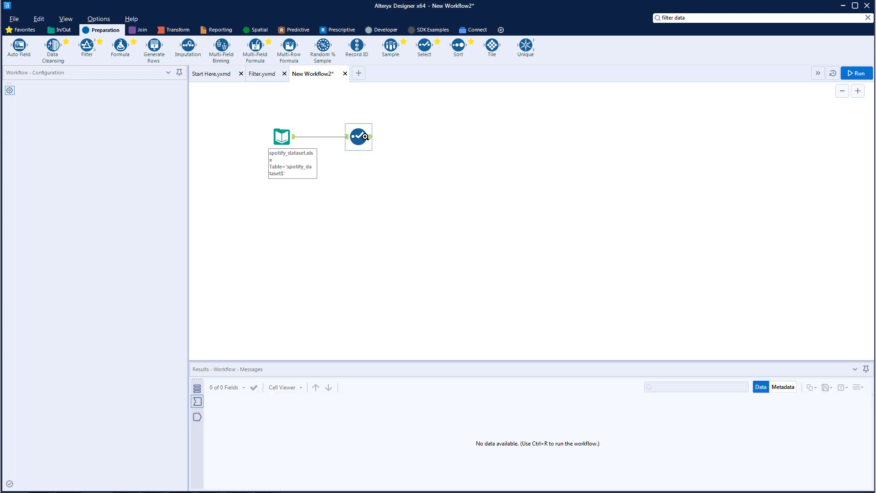
right_click(363, 134)
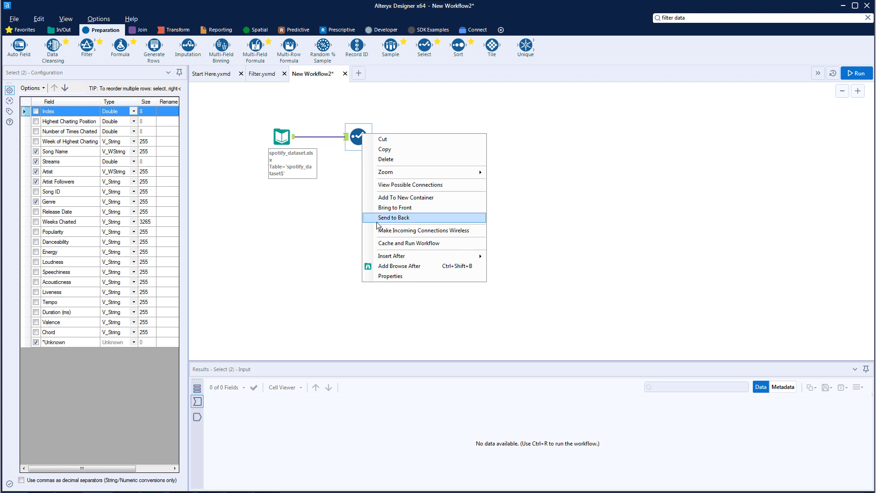
click(388, 266)
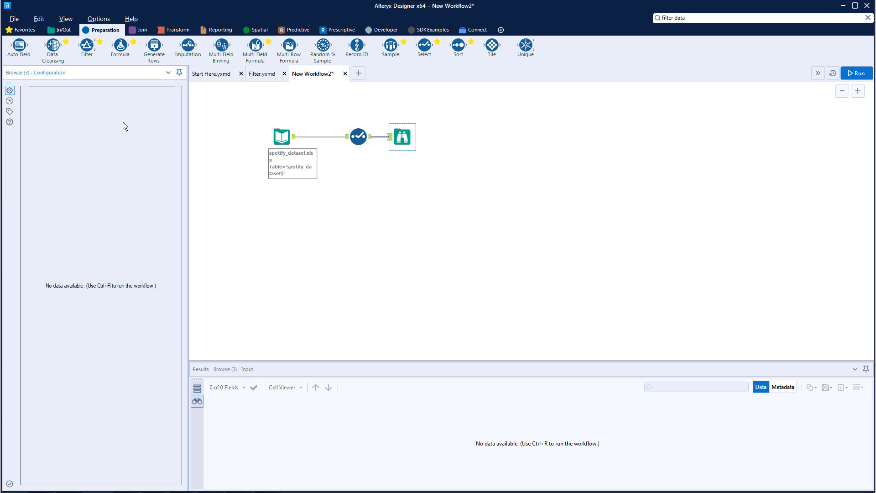
- Show the In/Out tools, and run the workflow and dismiss the completion message
click(62, 30)
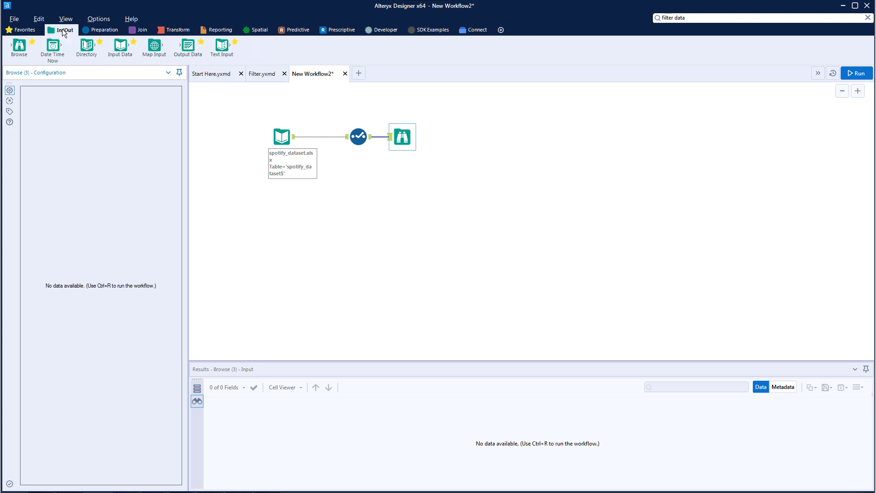
mouse_move(17, 48)
click(858, 74)
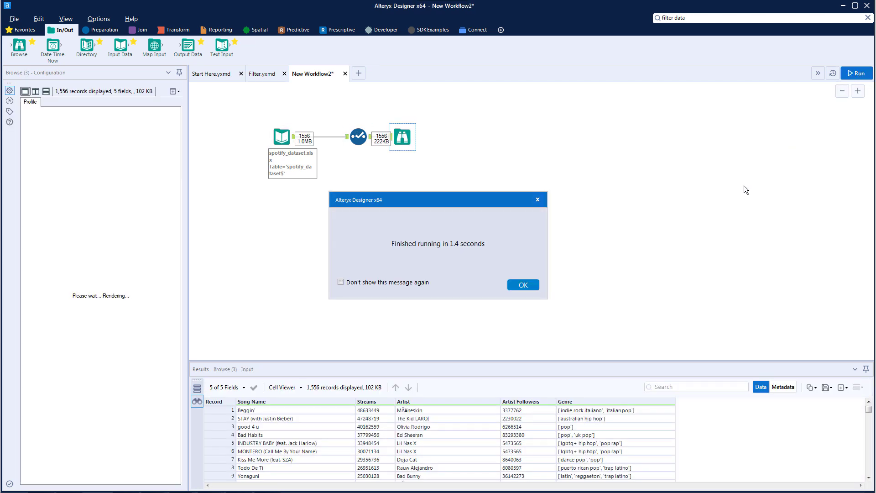
click(514, 283)
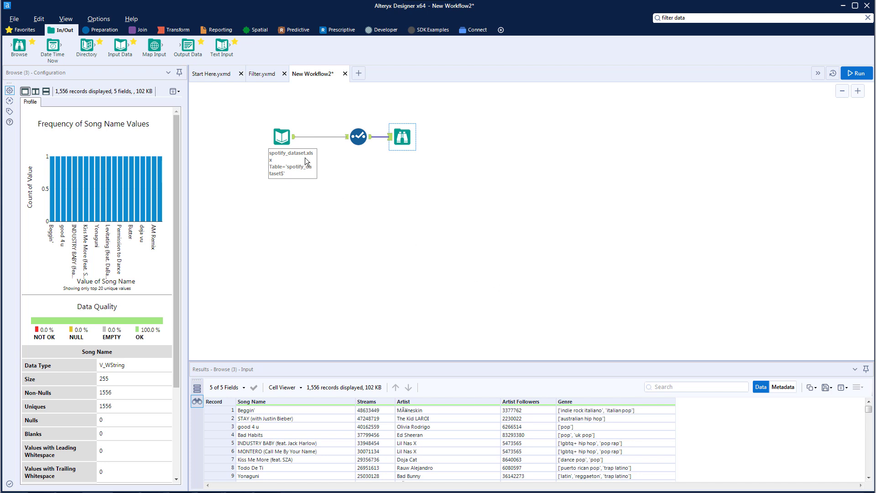
- Inspect the data at the Input Data and Select tools and the Song Name profile in the Browse tool
click(282, 137)
mouse_move(346, 486)
mouse_down()
mouse_move(436, 487)
mouse_move(352, 487)
mouse_up()
click(371, 139)
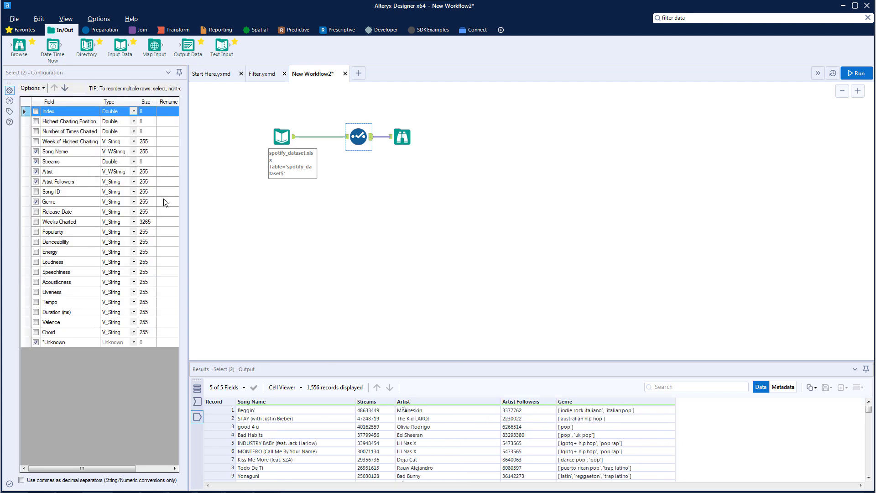
click(395, 148)
drag(176, 225, 170, 338)
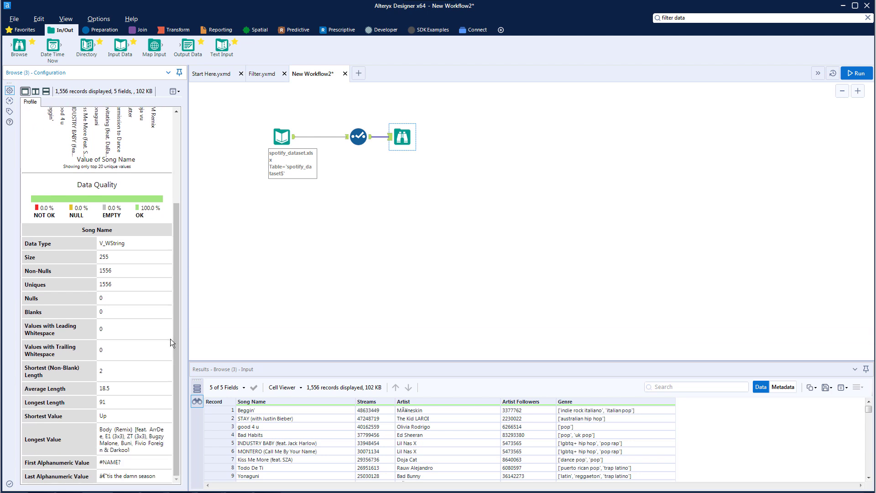